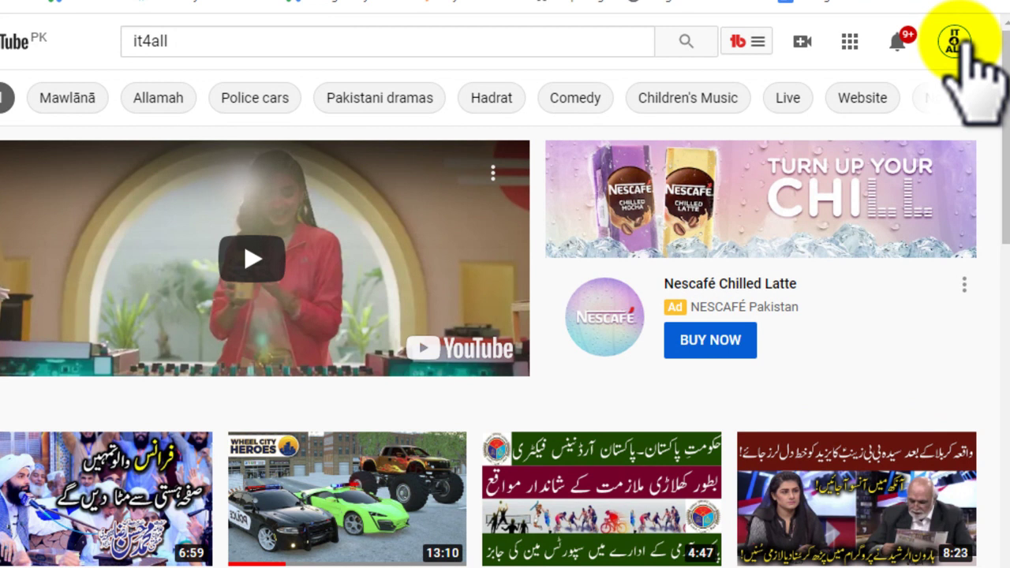
Step: From the YouTube account settings, go to the channel management page and start creating a new channel
{"action": "left_click", "coordinate": [954, 41]}
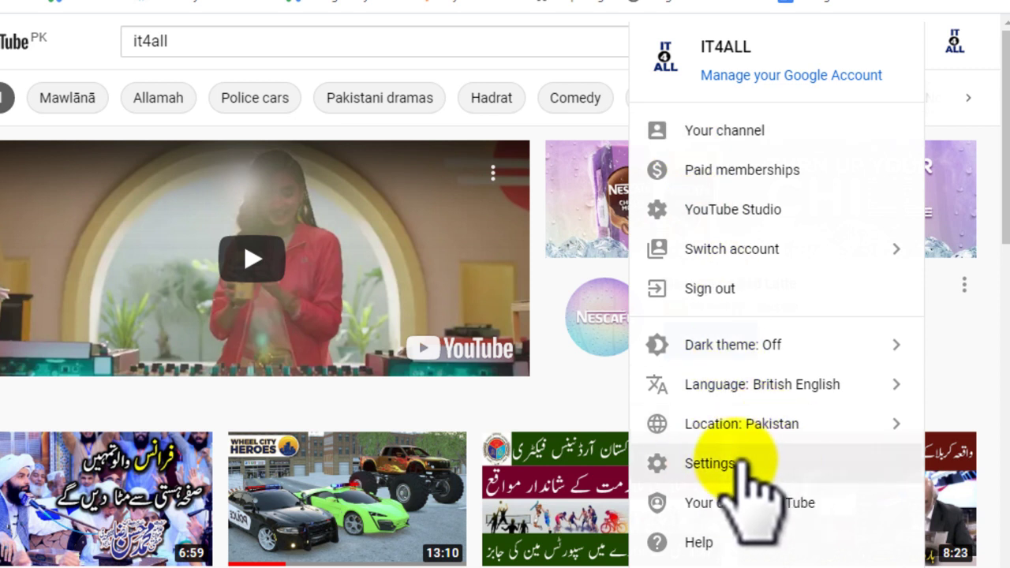
{"action": "left_click", "coordinate": [798, 467]}
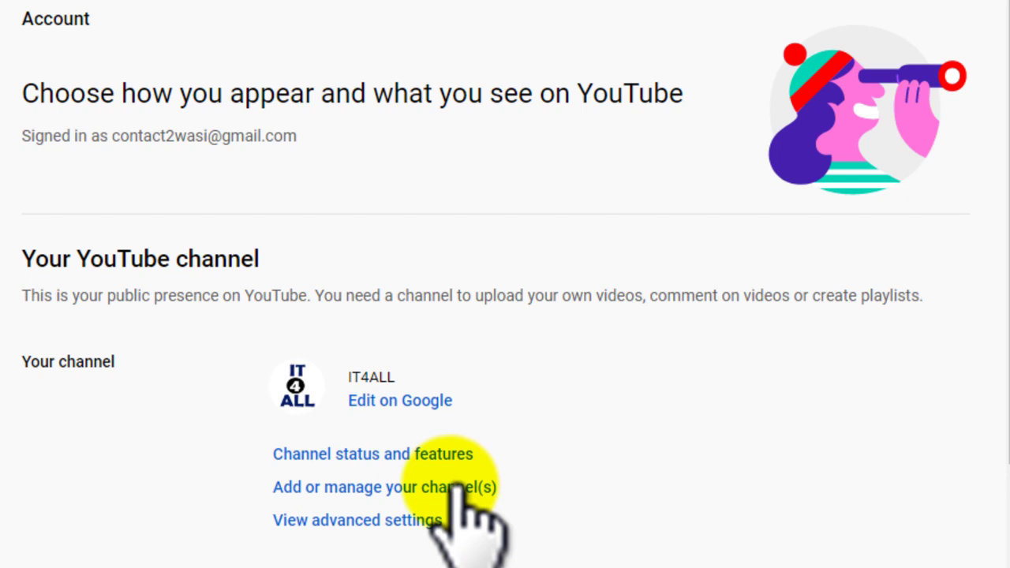
{"action": "left_click", "coordinate": [379, 485]}
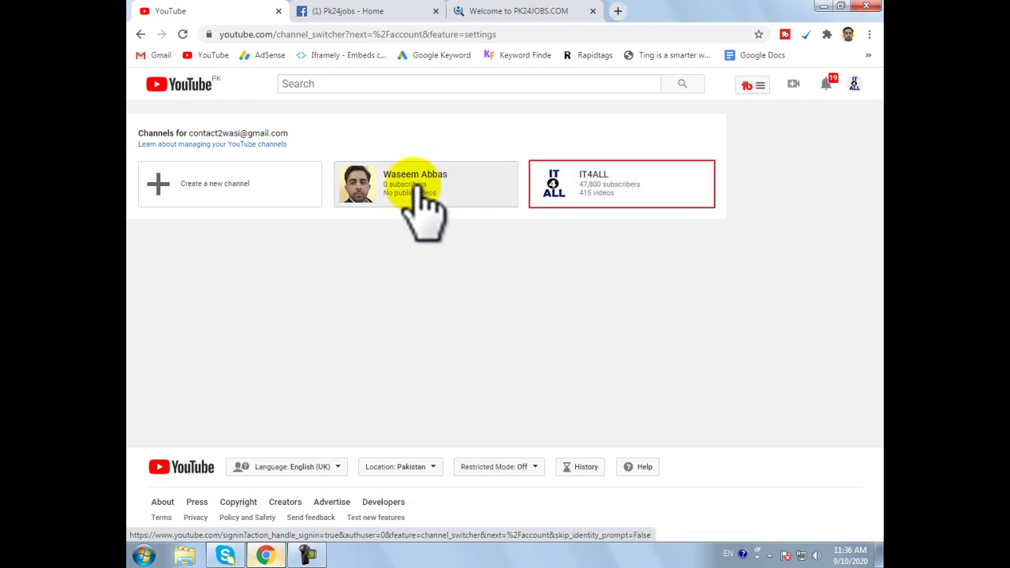
{"action": "left_click", "coordinate": [222, 177]}
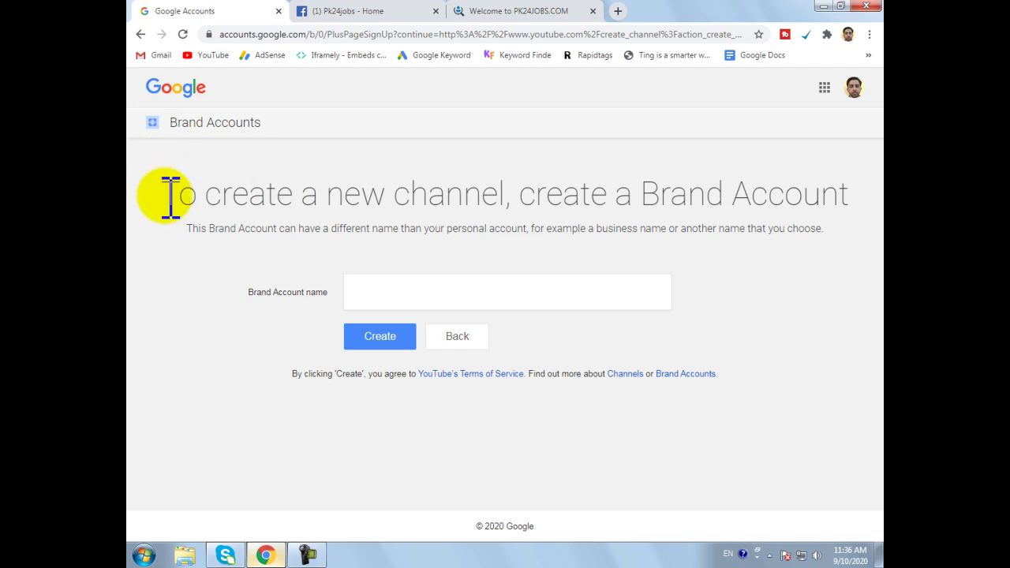
Step: Name the new Brand Account PK24JOBS and create the channel
{"action": "double_click", "coordinate": [270, 293]}
{"action": "left_click_drag", "start_coordinate": [274, 292], "coordinate": [316, 293]}
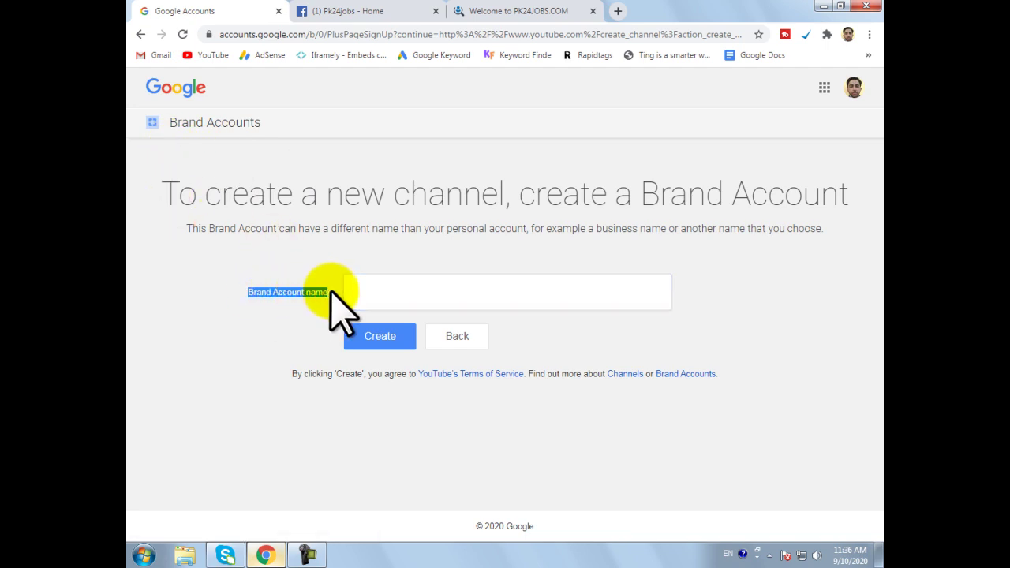
{"action": "left_click", "coordinate": [393, 290]}
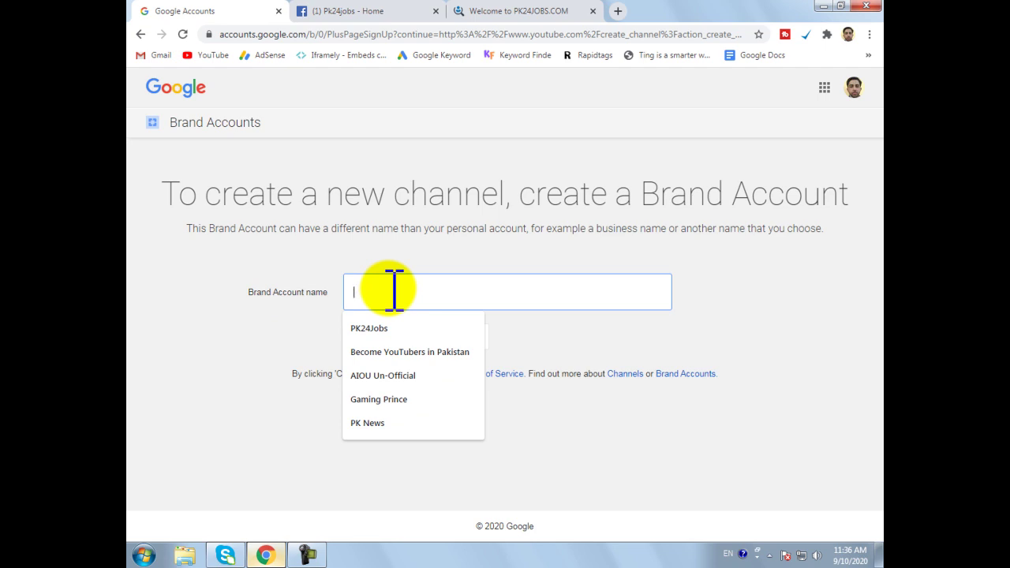
{"action": "left_click", "coordinate": [375, 327]}
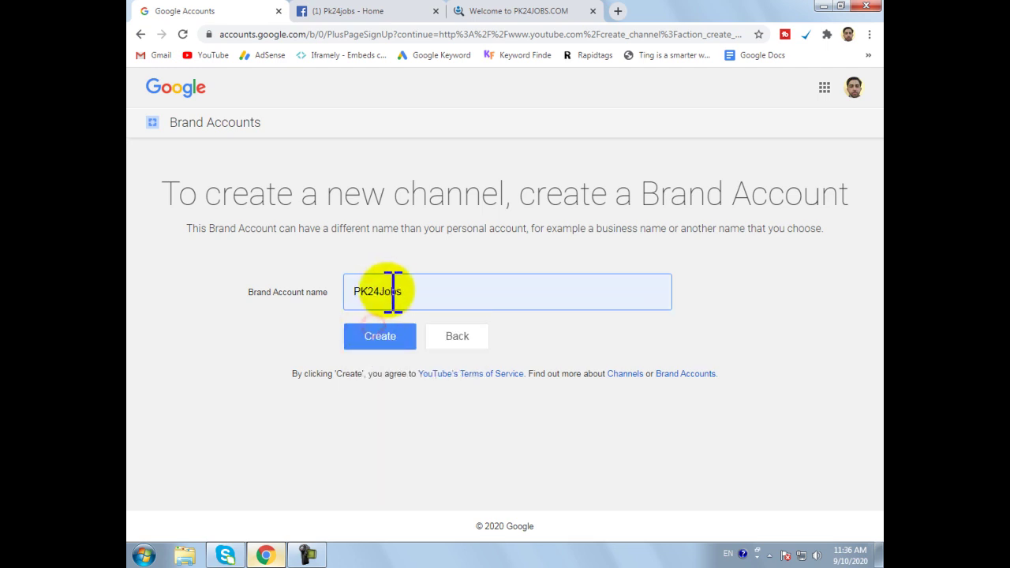
{"action": "left_click_drag", "start_coordinate": [382, 291], "coordinate": [431, 296]}
{"action": "type", "text": "OB"}
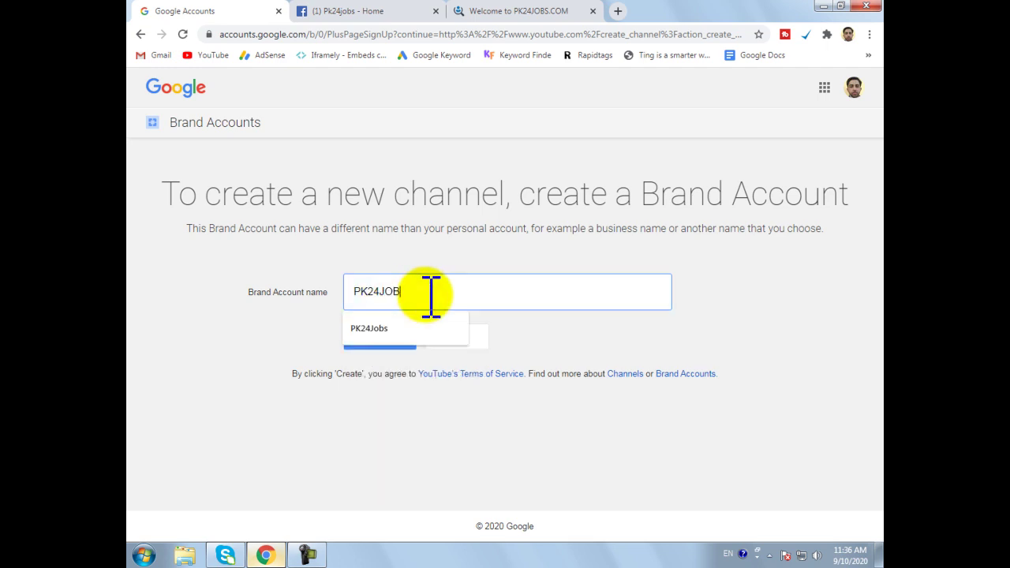
{"action": "type", "text": "S"}
{"action": "left_click", "coordinate": [297, 325]}
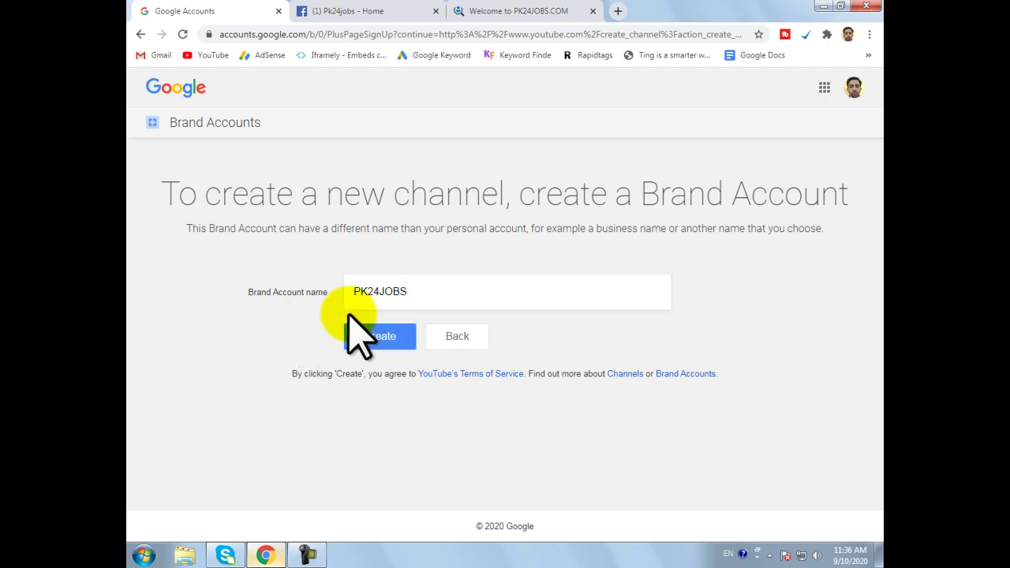
{"action": "left_click", "coordinate": [384, 337]}
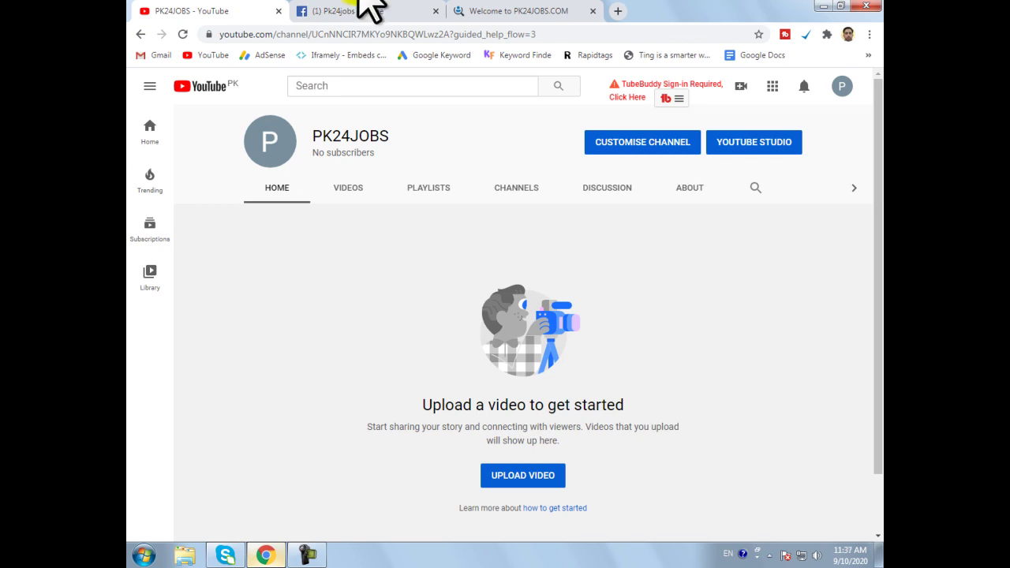
{"action": "triple_click", "coordinate": [318, 136]}
{"action": "left_click_drag", "start_coordinate": [318, 135], "coordinate": [383, 136]}
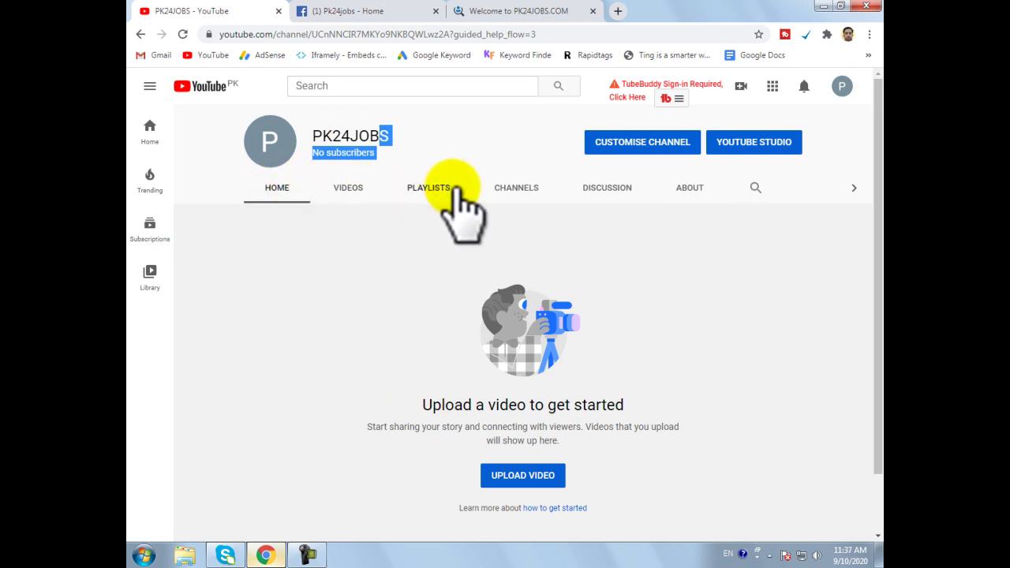
{"action": "scroll", "coordinate": [604, 367], "scroll_direction": "down", "scroll_amount": 1}
{"action": "scroll", "coordinate": [604, 367], "scroll_direction": "up", "scroll_amount": 1}
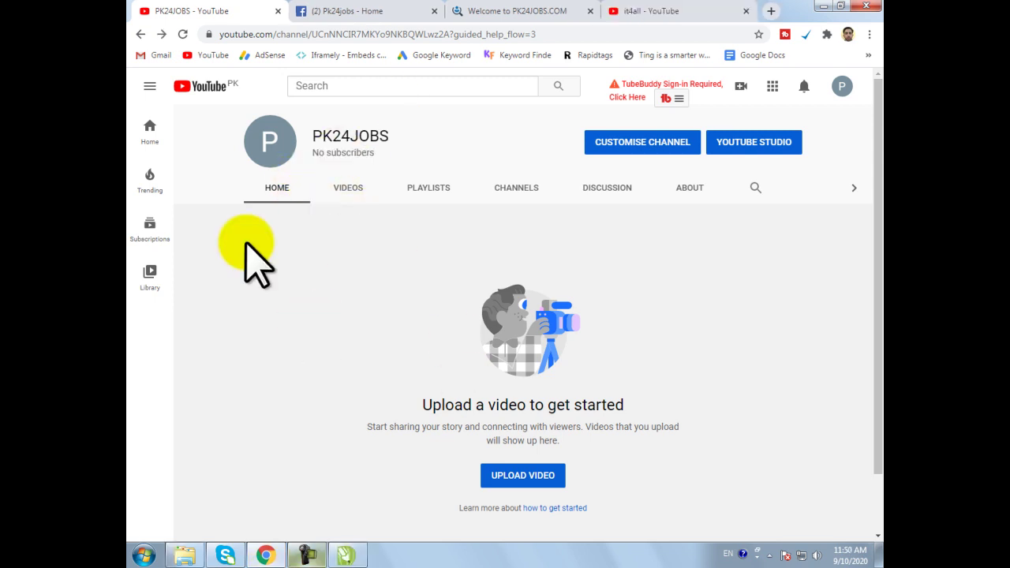
Step: Edit the new channel's profile picture and upload the Graphic1 logo image from the Desktop
{"action": "left_click", "coordinate": [271, 140]}
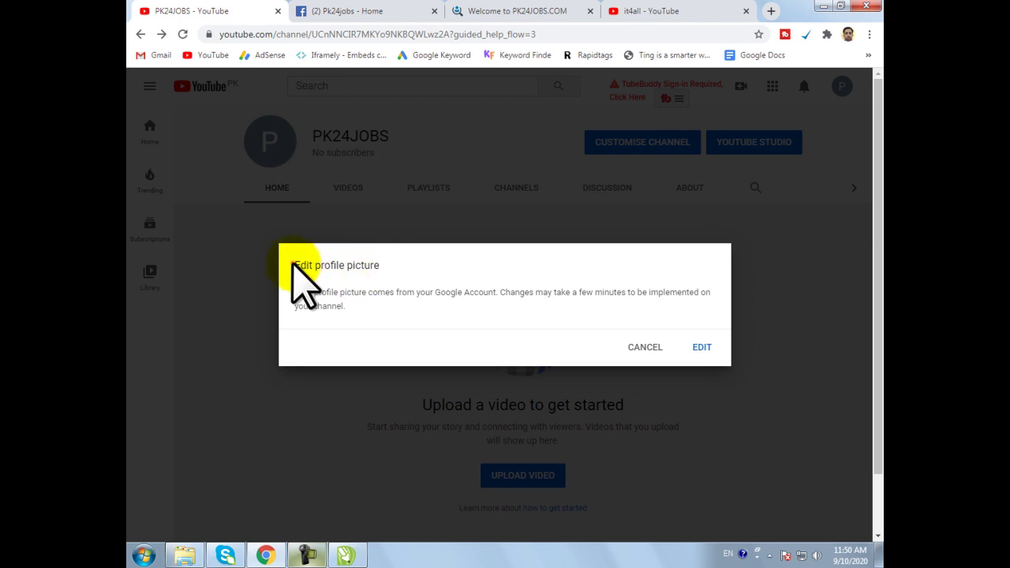
{"action": "left_click_drag", "start_coordinate": [295, 265], "coordinate": [385, 265]}
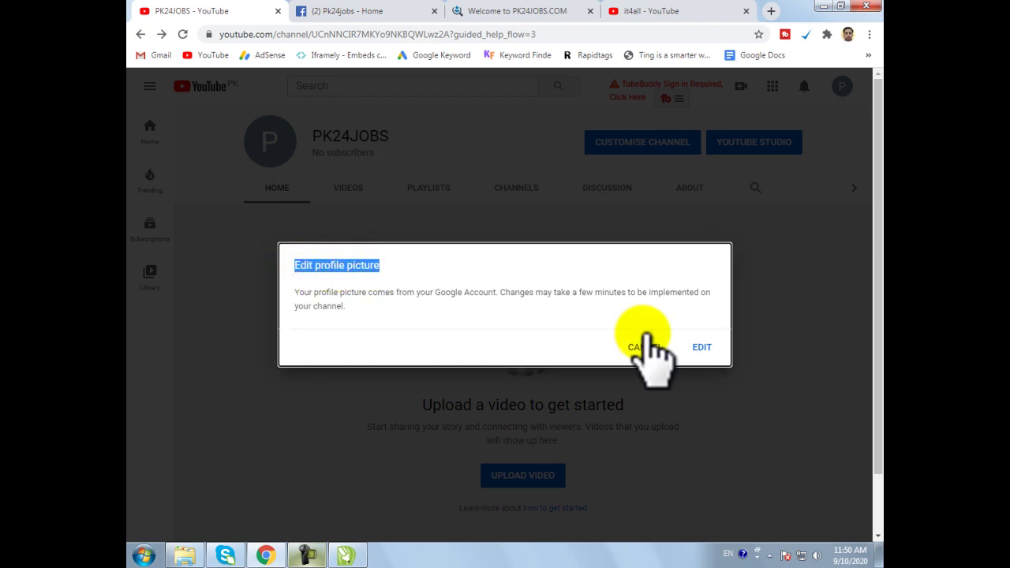
{"action": "left_click", "coordinate": [702, 348]}
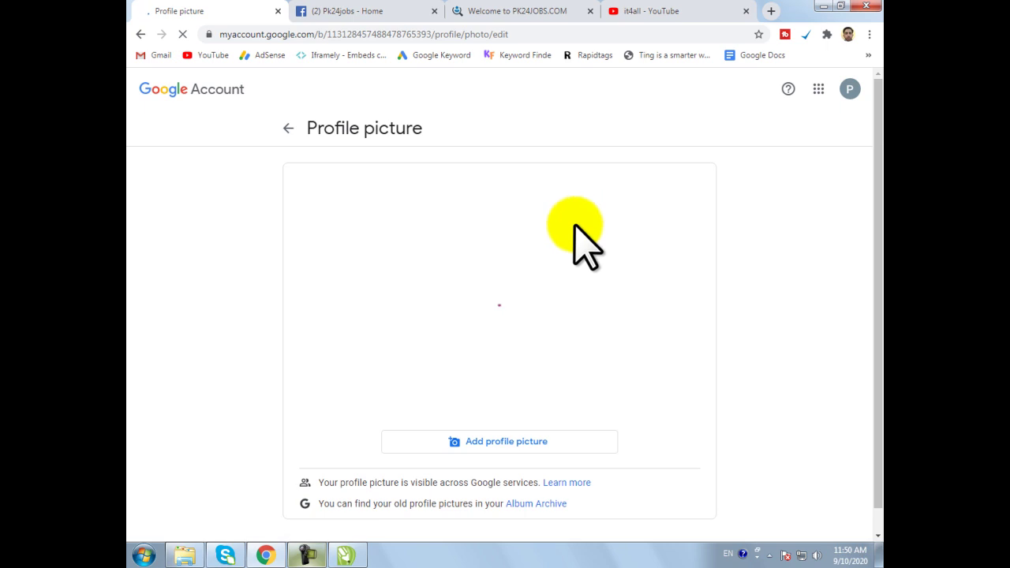
{"action": "left_click", "coordinate": [502, 444]}
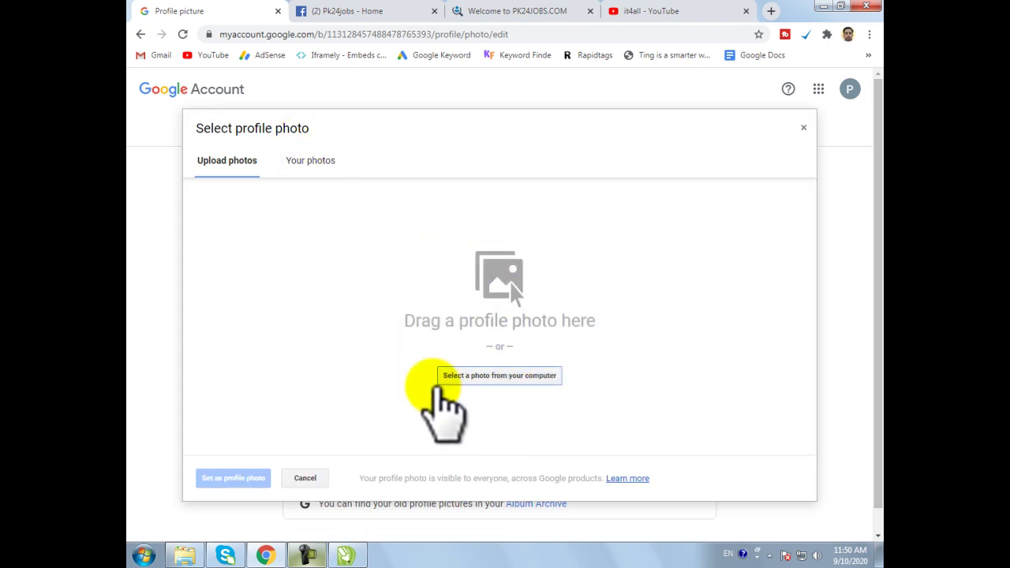
{"action": "left_click", "coordinate": [502, 375]}
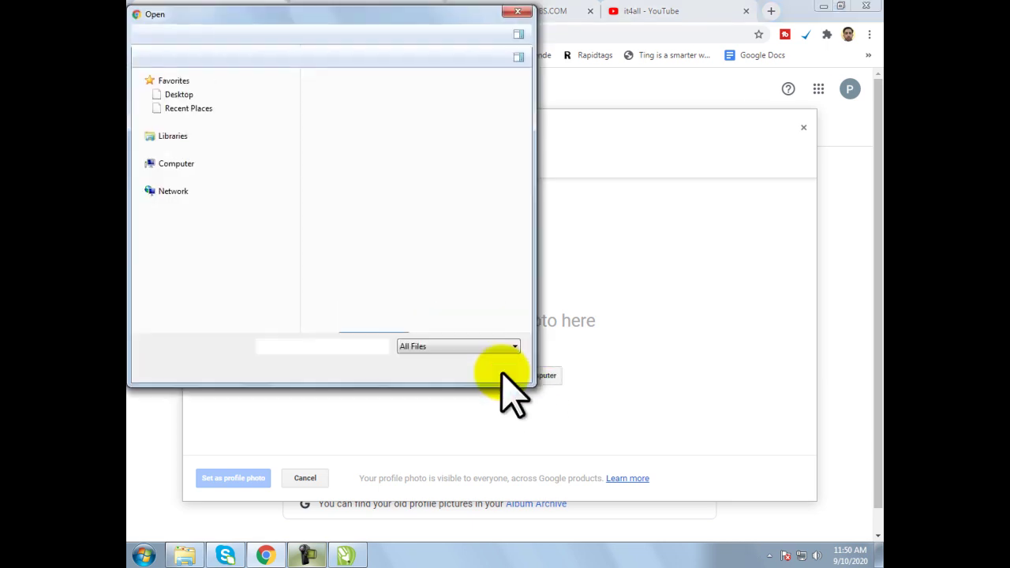
{"action": "left_click_drag", "start_coordinate": [528, 115], "coordinate": [528, 208]}
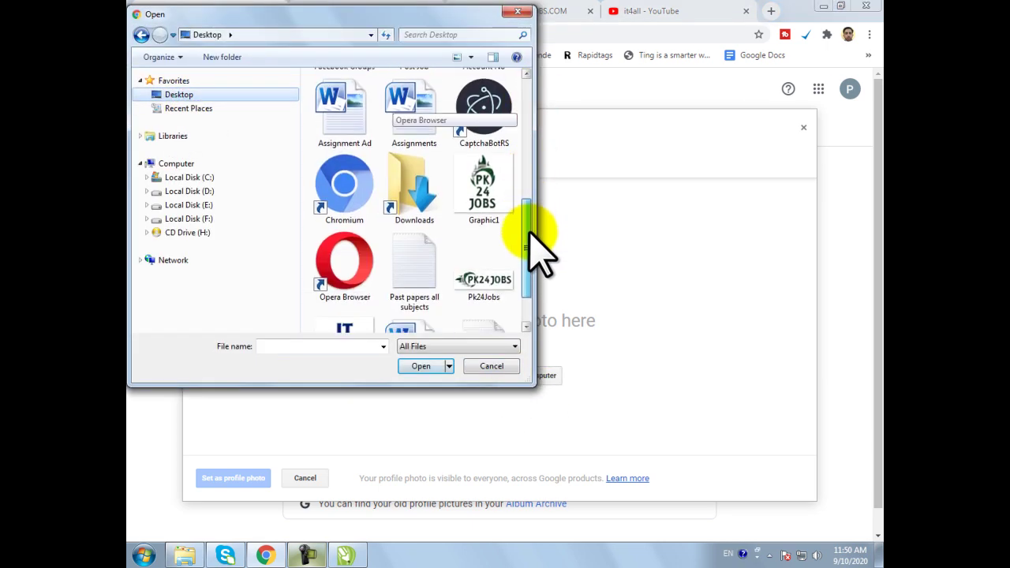
{"action": "double_click", "coordinate": [485, 187]}
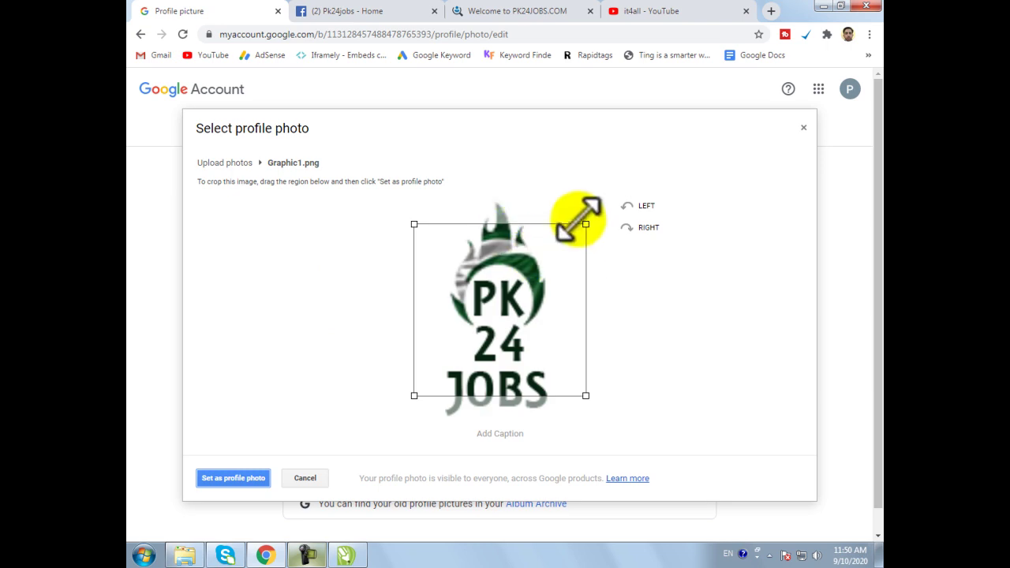
Step: Enlarge the crop region to cover the whole PK 24 JOBS logo and set it as the profile photo
{"action": "left_click_drag", "start_coordinate": [586, 225], "coordinate": [614, 196]}
{"action": "left_click_drag", "start_coordinate": [565, 267], "coordinate": [555, 275]}
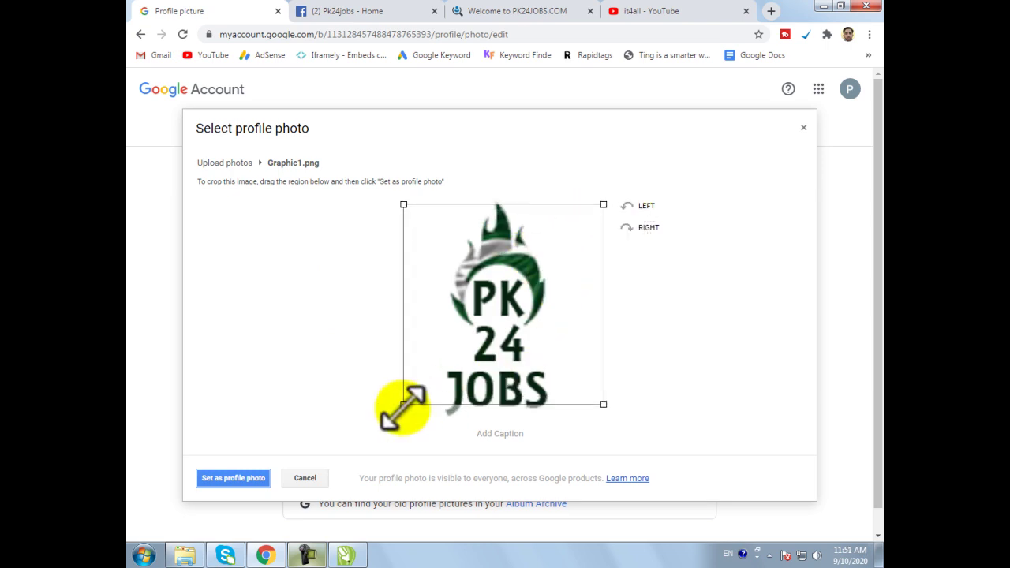
{"action": "left_click_drag", "start_coordinate": [402, 405], "coordinate": [385, 422]}
{"action": "left_click_drag", "start_coordinate": [468, 367], "coordinate": [474, 363]}
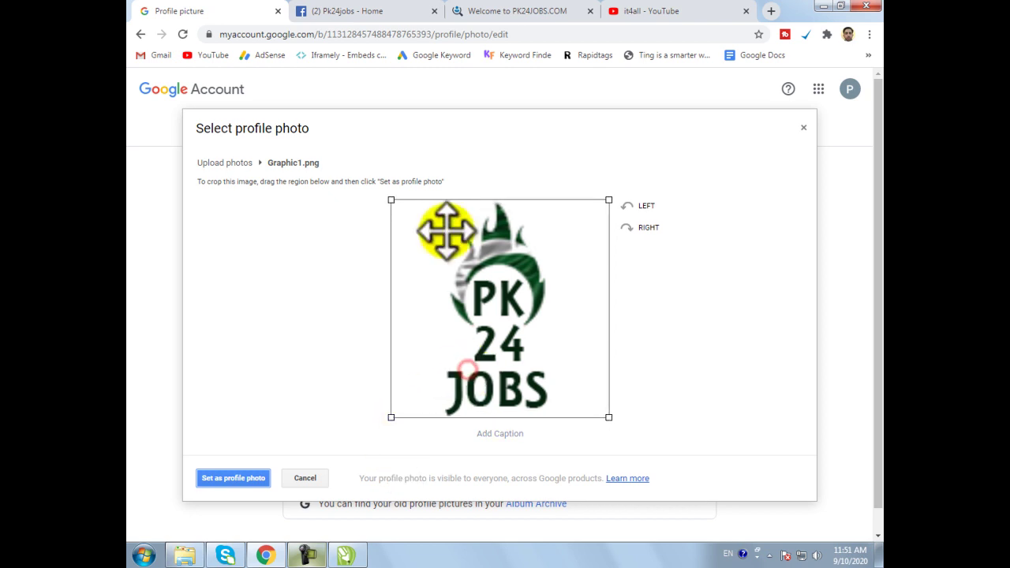
{"action": "left_click", "coordinate": [235, 477]}
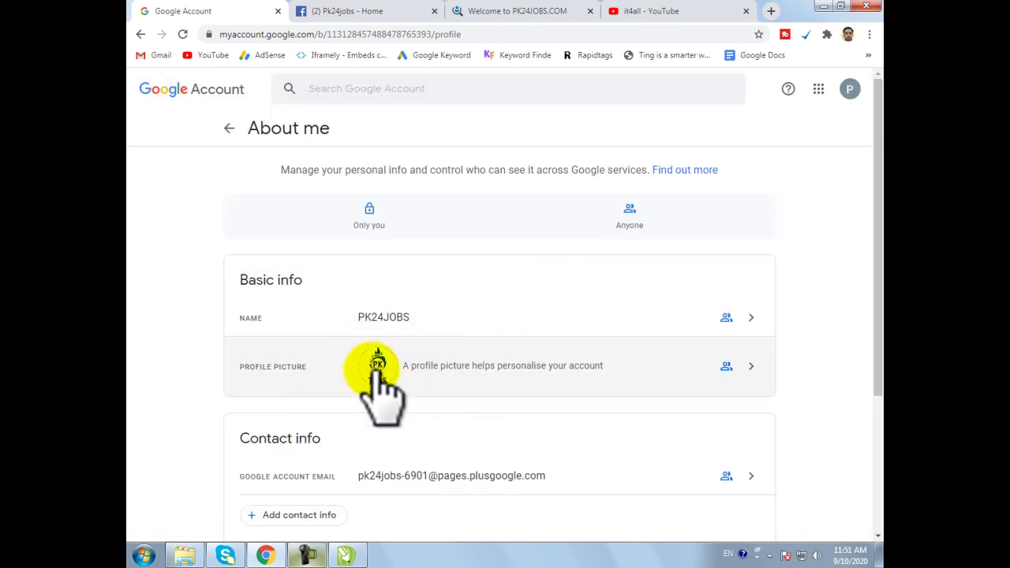
Step: Check the profile picture in the Google account details, and in the YouTube account details after reloading the it4all results page
{"action": "left_click", "coordinate": [849, 89]}
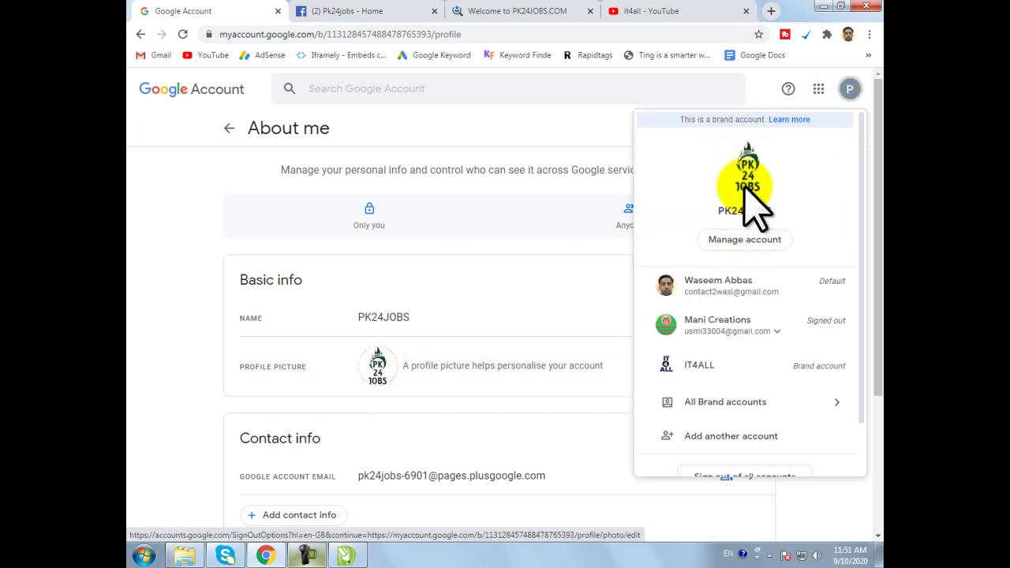
{"action": "left_click", "coordinate": [683, 13]}
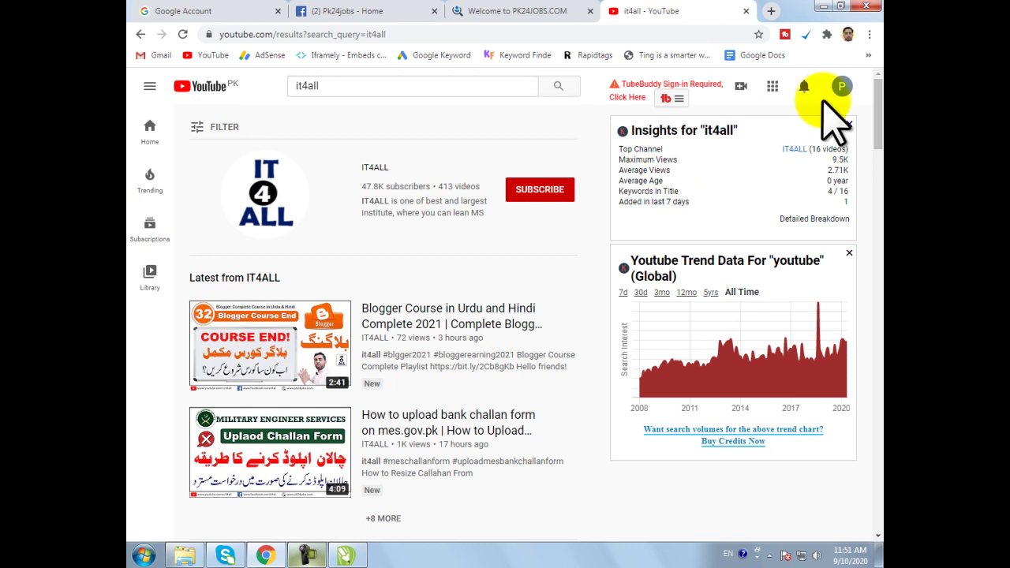
{"action": "left_click", "coordinate": [182, 34]}
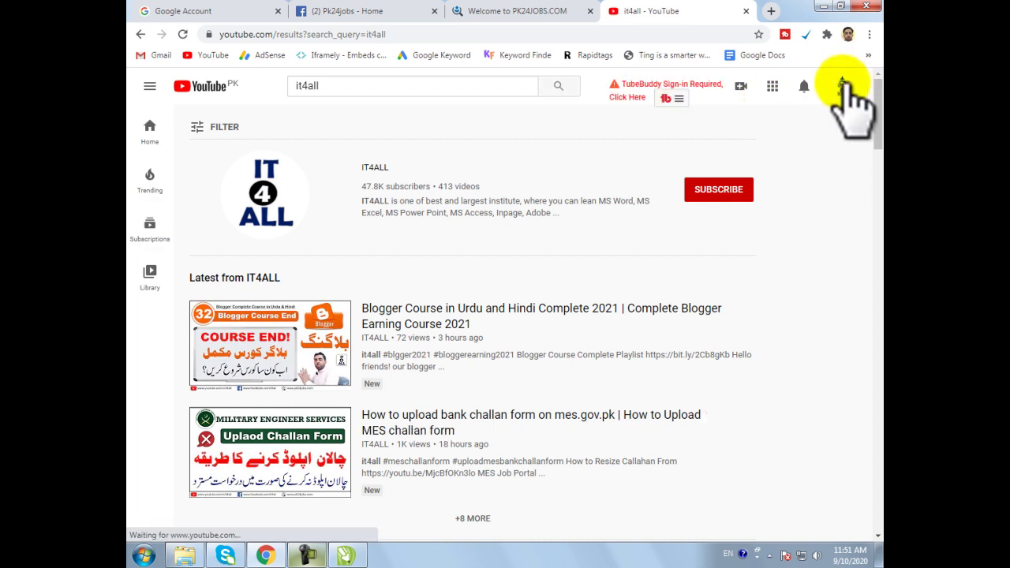
{"action": "left_click", "coordinate": [842, 85]}
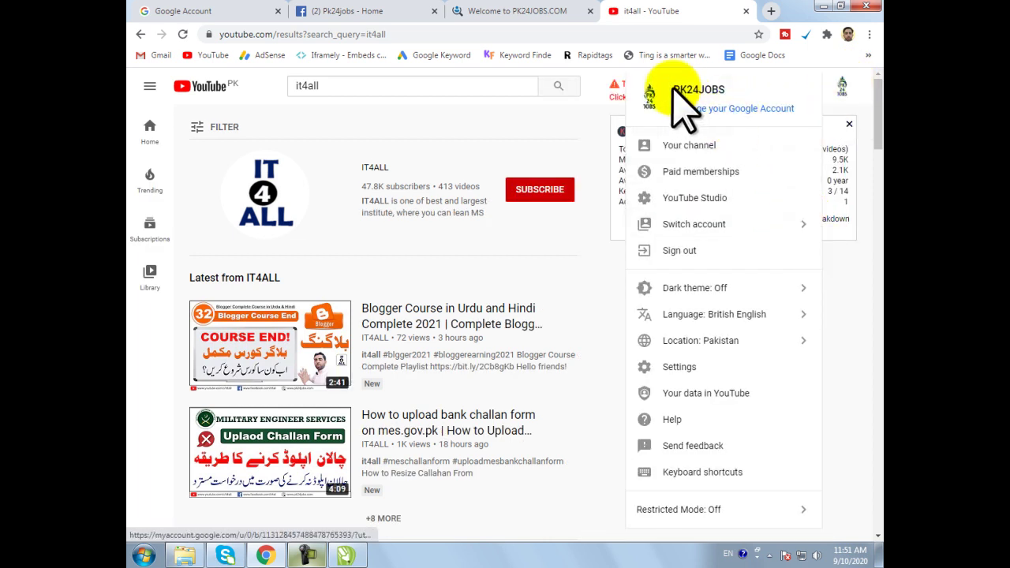